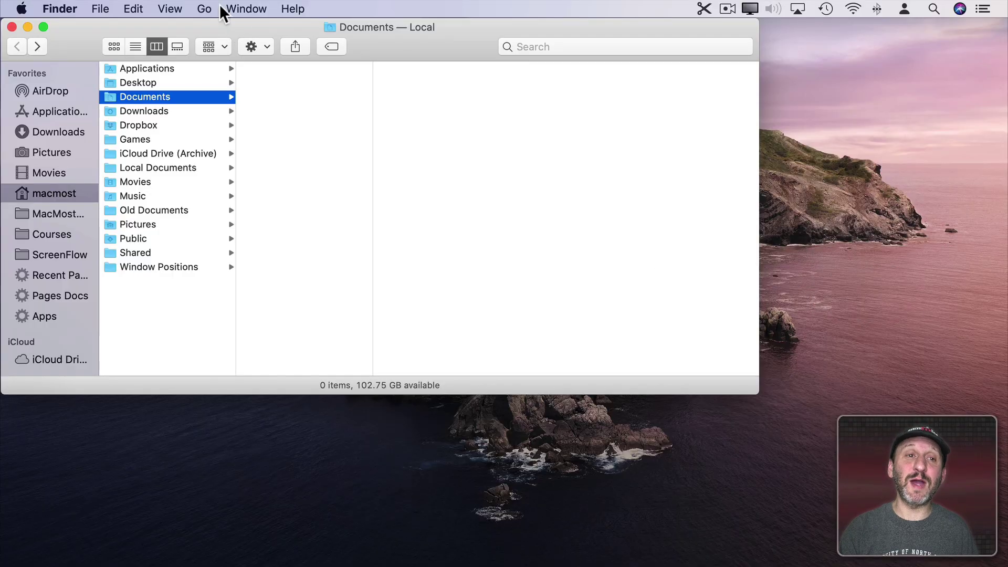
- Browse Macintosh HD > System > Library > Sounds to list the 14 .aiff alert sounds, Basso to Tink
{"action": "left_click", "coordinate": [204, 7]}
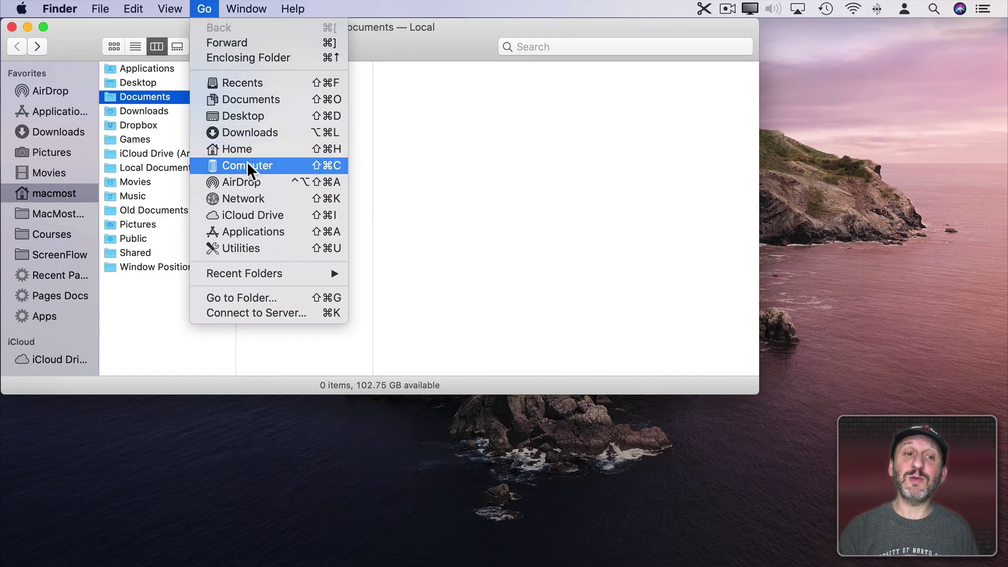
{"action": "left_click", "coordinate": [247, 168]}
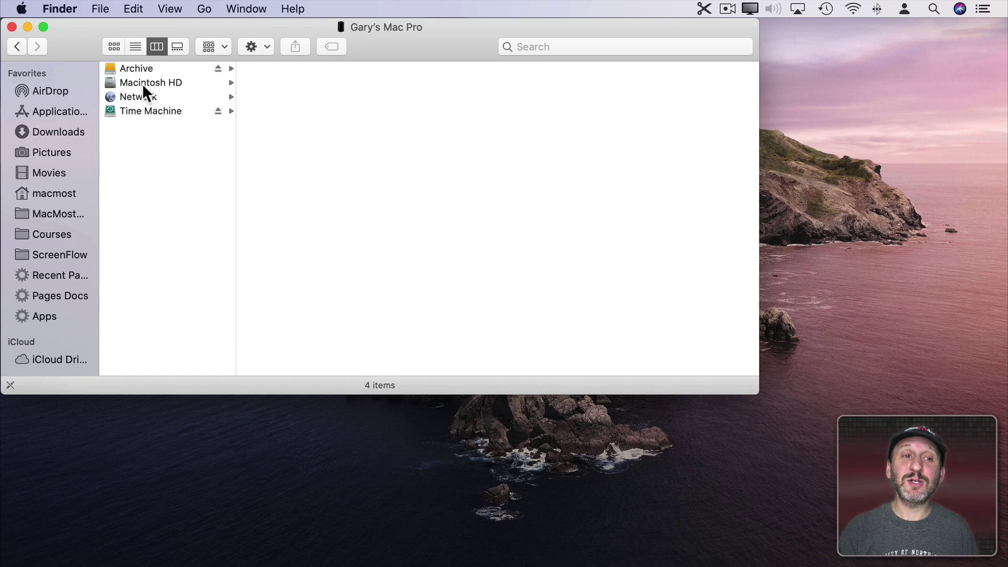
{"action": "left_click", "coordinate": [143, 84]}
{"action": "left_click", "coordinate": [283, 136]}
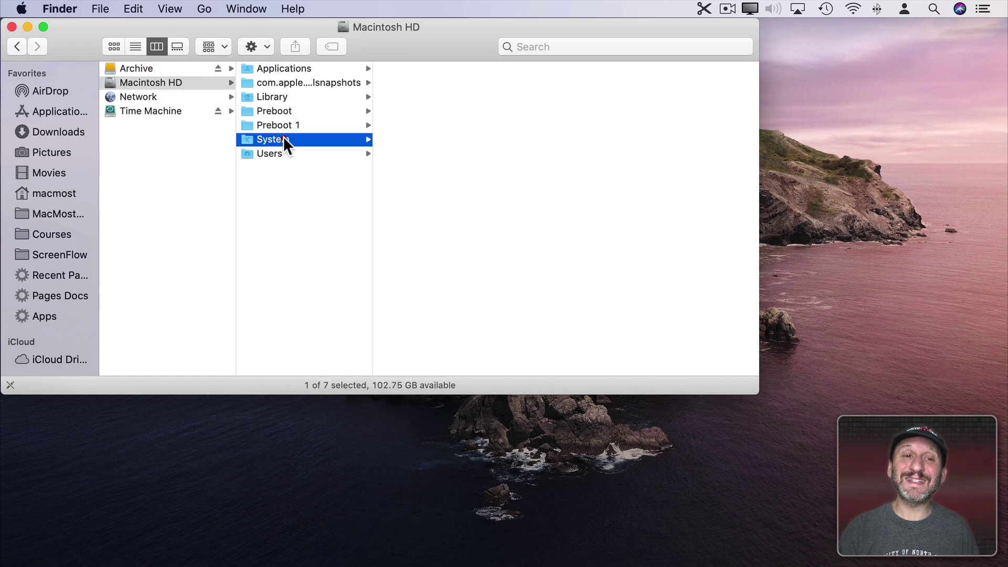
{"action": "left_click", "coordinate": [415, 111]}
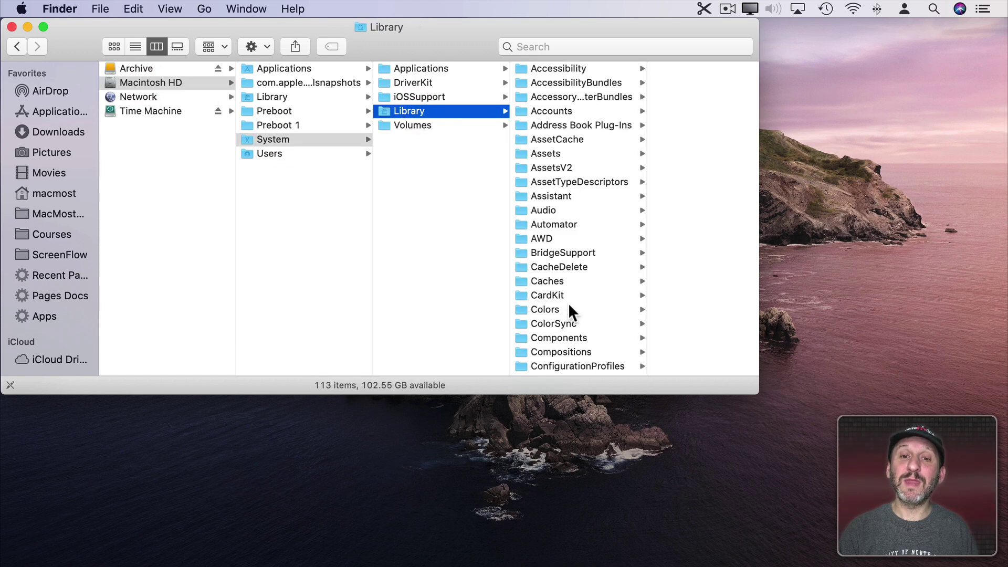
{"action": "scroll", "coordinate": [570, 305], "scroll_direction": "down", "scroll_amount": 20}
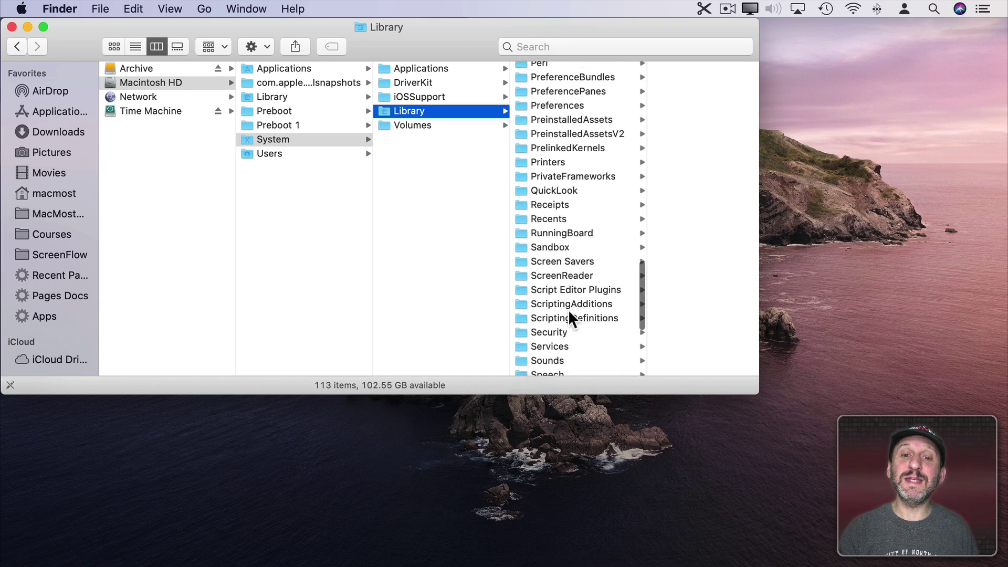
{"action": "scroll", "coordinate": [570, 318], "scroll_direction": "down", "scroll_amount": 5}
{"action": "left_click", "coordinate": [546, 256]}
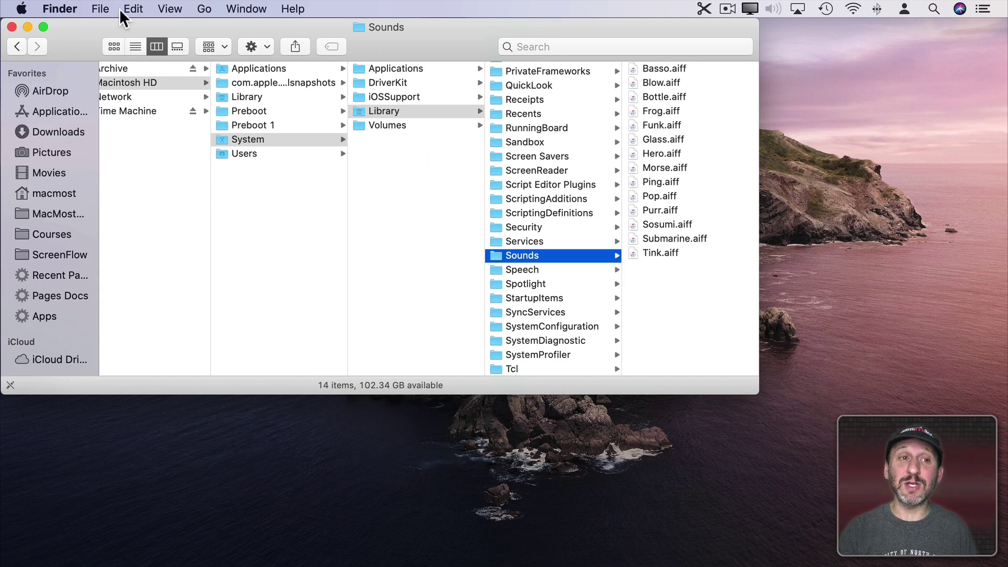
- Open a second Finder window on Documents and create a folder named 'Catalina Alert Sounds'
{"action": "left_click", "coordinate": [96, 7]}
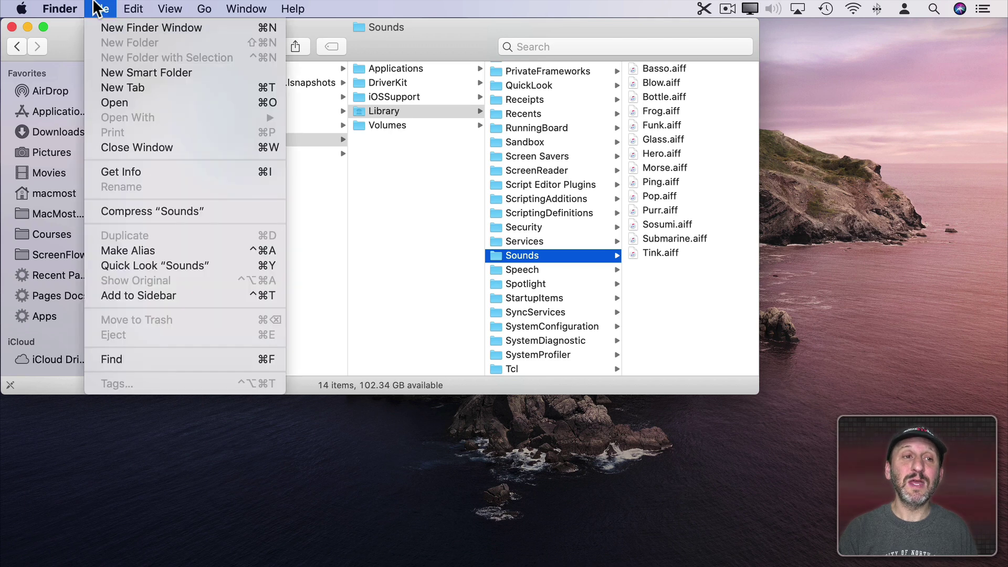
{"action": "left_click", "coordinate": [103, 27]}
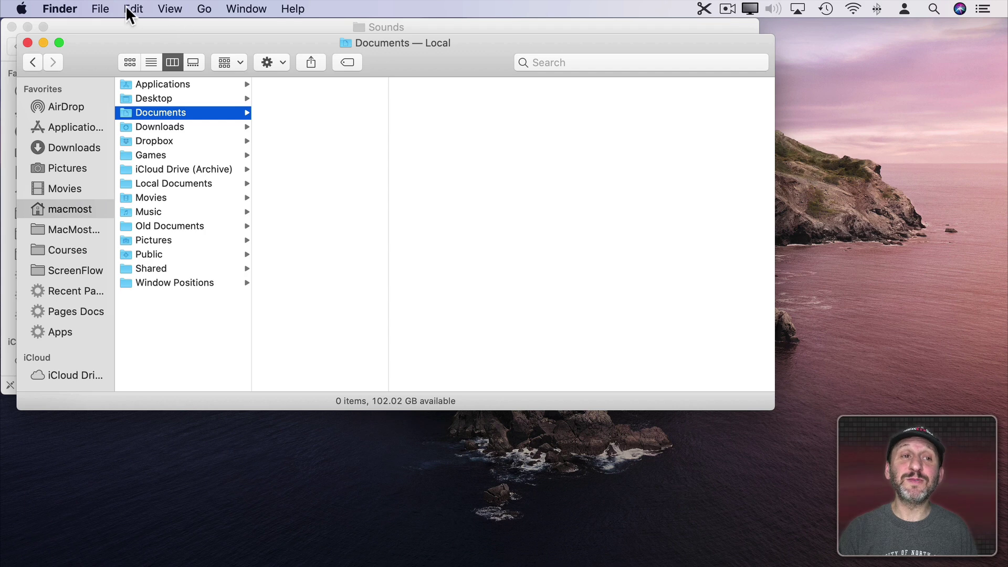
{"action": "left_click", "coordinate": [100, 8]}
{"action": "left_click", "coordinate": [110, 44]}
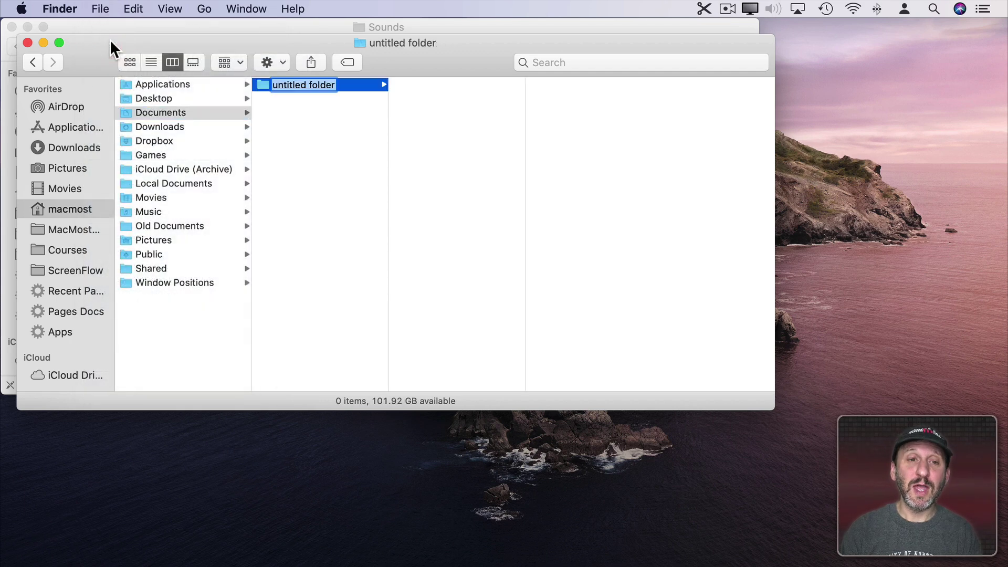
{"action": "type", "text": "Catalina"}
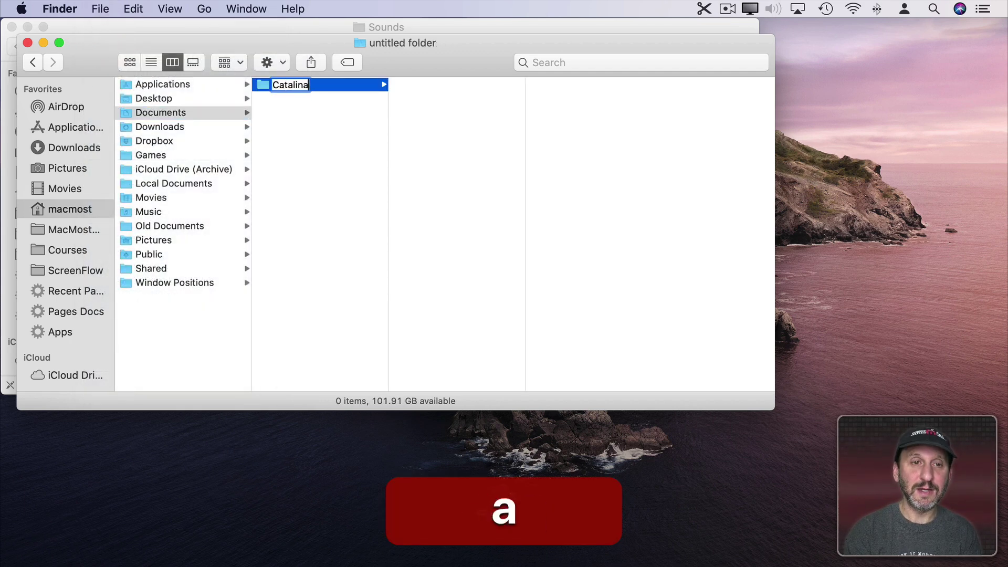
{"action": "type", "text": " Alert Sound"}
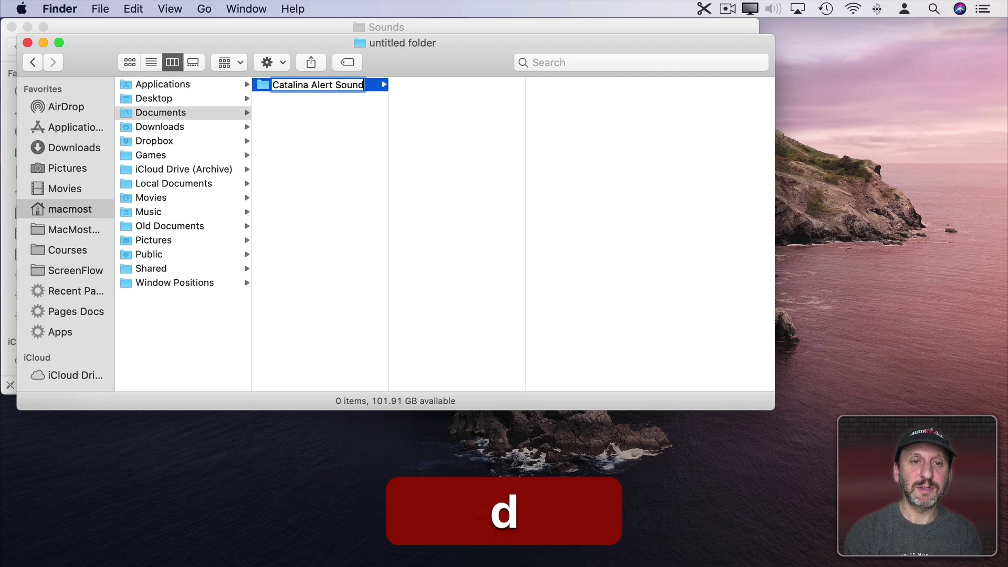
{"action": "type", "text": "s"}
{"action": "key", "text": "Return"}
- Copy the system Sounds folder into Catalina Alert Sounds and open the copy's 14 .aiff files
{"action": "left_click_drag", "start_coordinate": [384, 56], "coordinate": [412, 301]}
{"action": "left_click", "coordinate": [524, 219]}
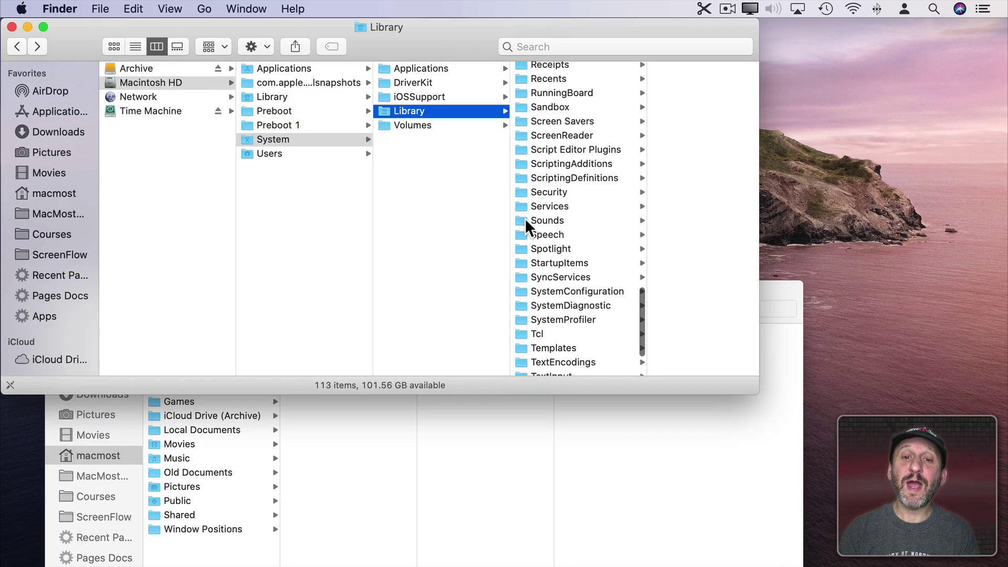
{"action": "left_click_drag", "start_coordinate": [522, 217], "coordinate": [502, 444]}
{"action": "left_click", "coordinate": [515, 444]}
{"action": "left_click_drag", "start_coordinate": [497, 292], "coordinate": [497, 64]}
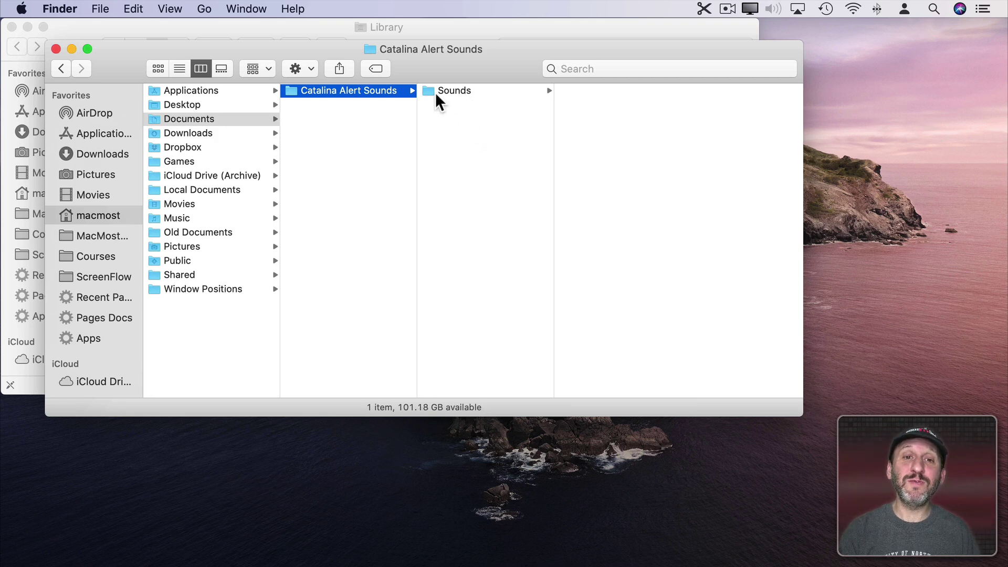
{"action": "left_click", "coordinate": [451, 89]}
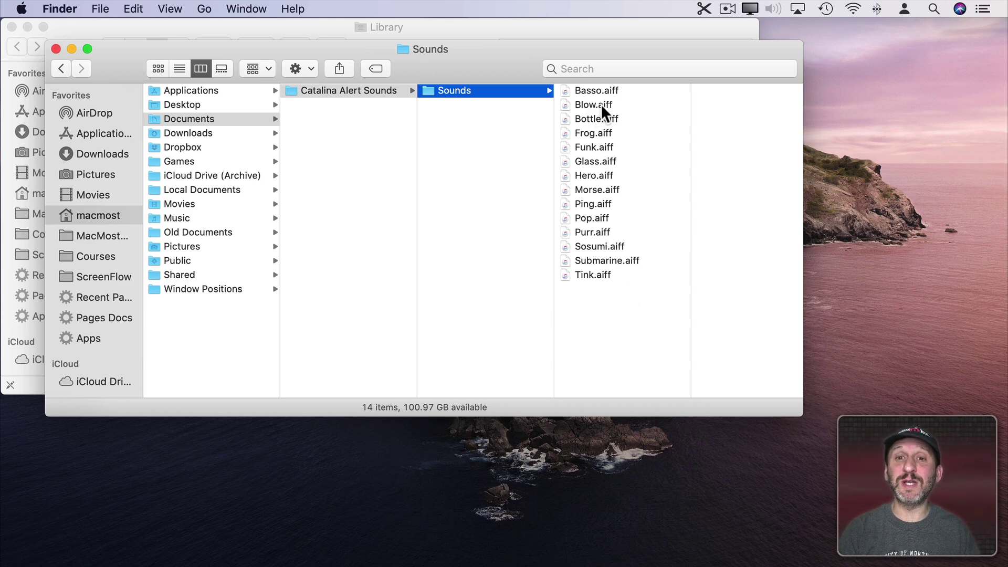
- Batch-rename all 14 copied sound files by adding 'Original ' before each name, e.g. Original Basso.aiff
{"action": "left_click", "coordinate": [585, 90]}
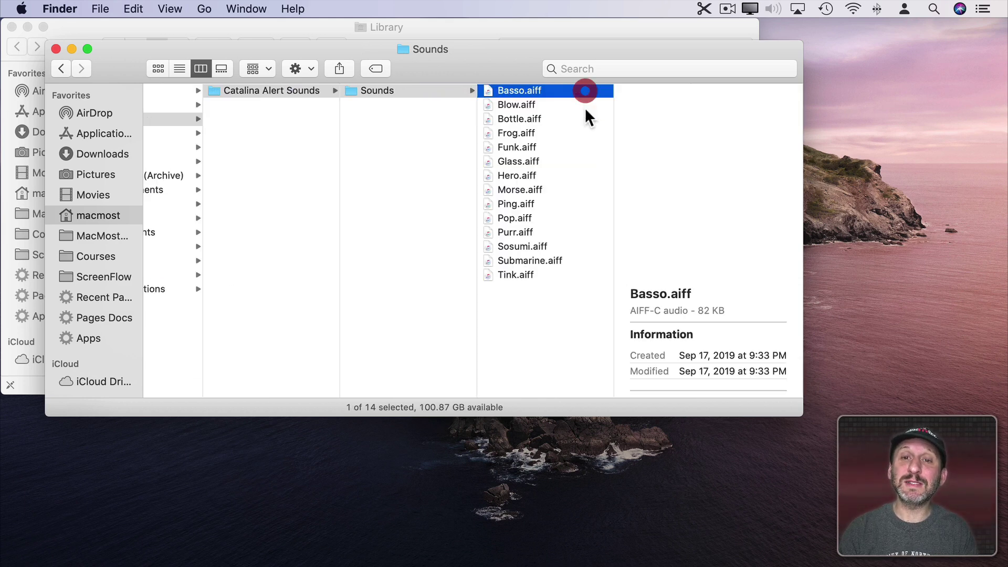
{"action": "left_click", "coordinate": [518, 276], "text": "shift"}
{"action": "left_click", "coordinate": [100, 8]}
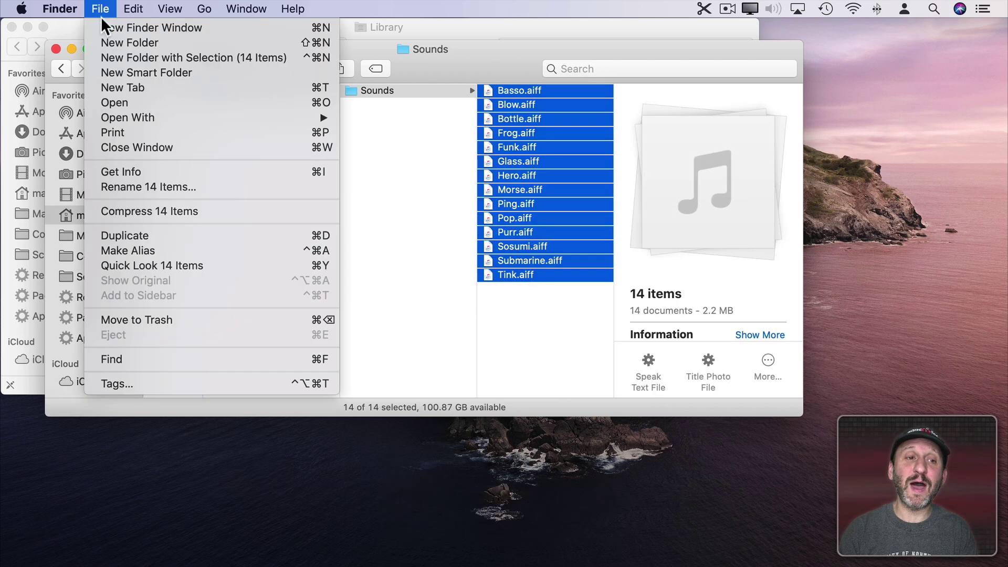
{"action": "left_click", "coordinate": [131, 188]}
{"action": "left_click", "coordinate": [289, 113]}
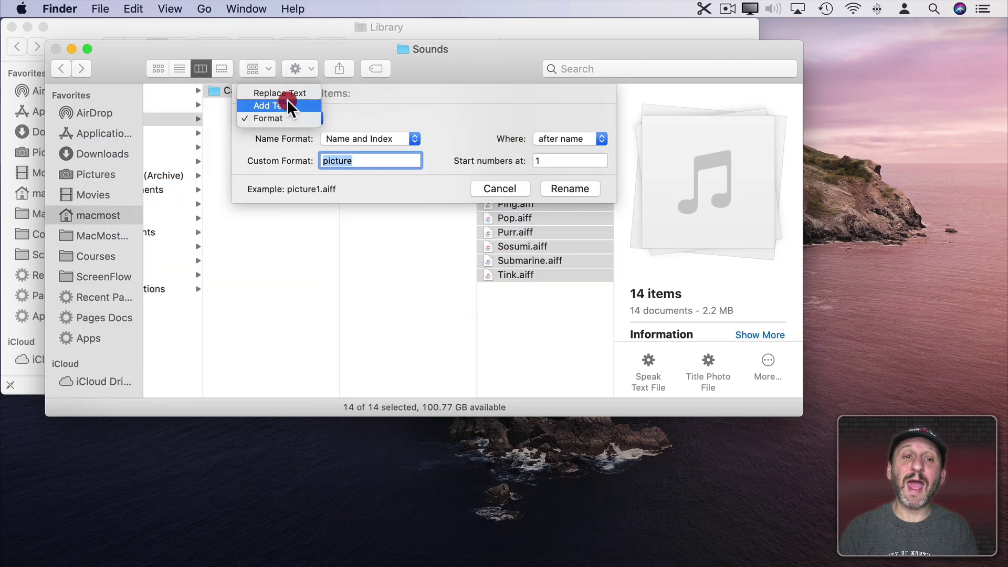
{"action": "left_click", "coordinate": [288, 99]}
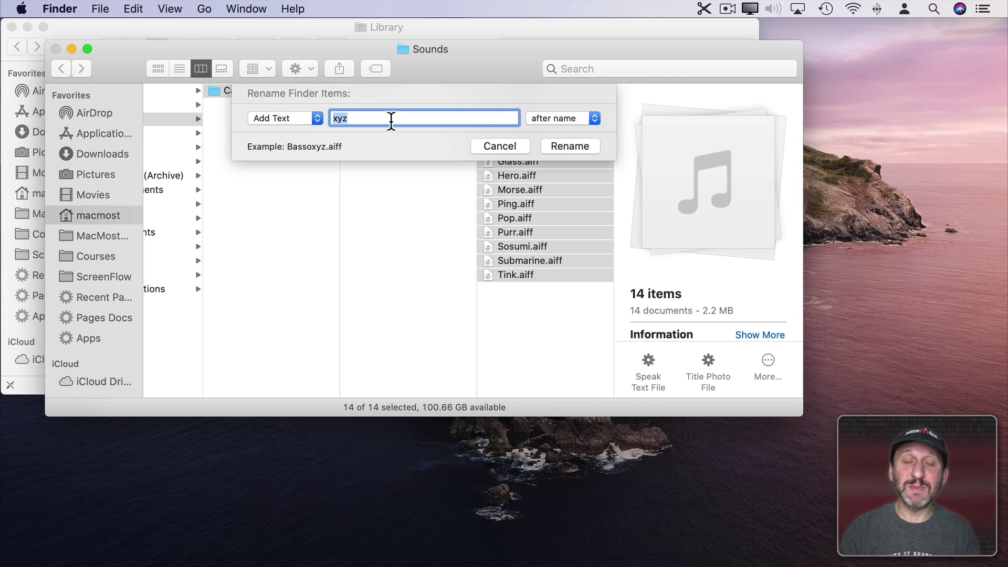
{"action": "type", "text": "Original"}
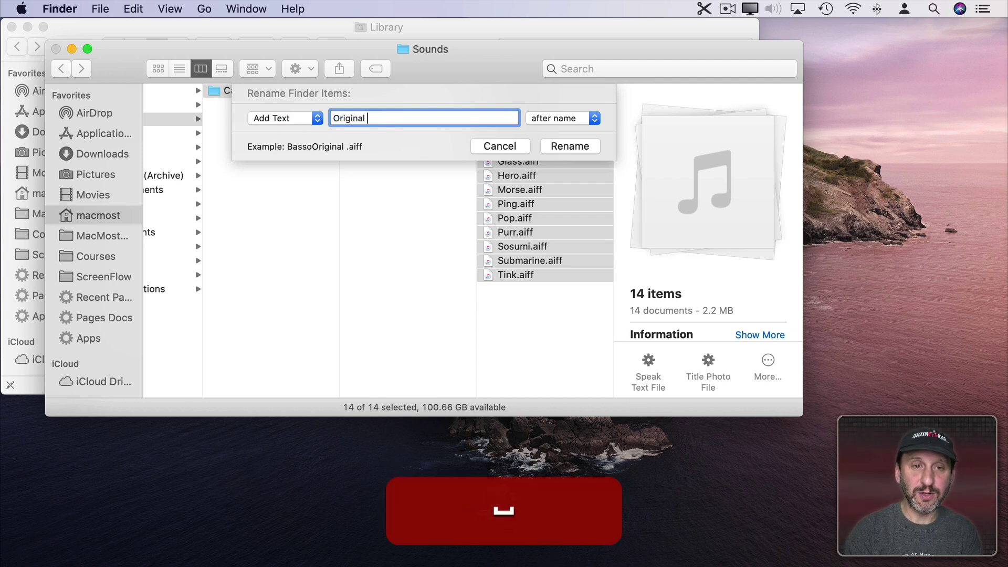
{"action": "left_click", "coordinate": [566, 122]}
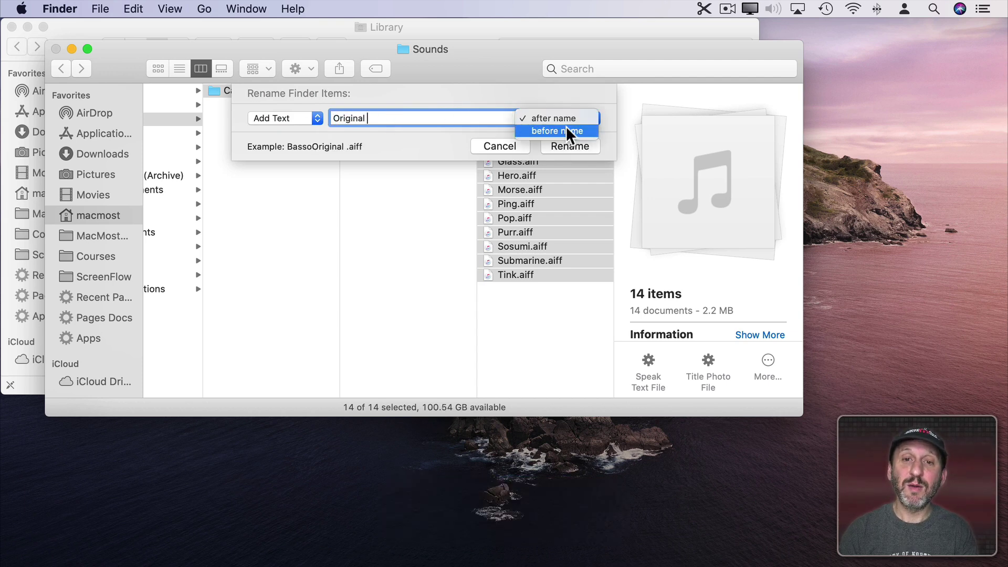
{"action": "left_click", "coordinate": [565, 128]}
{"action": "left_click", "coordinate": [567, 146]}
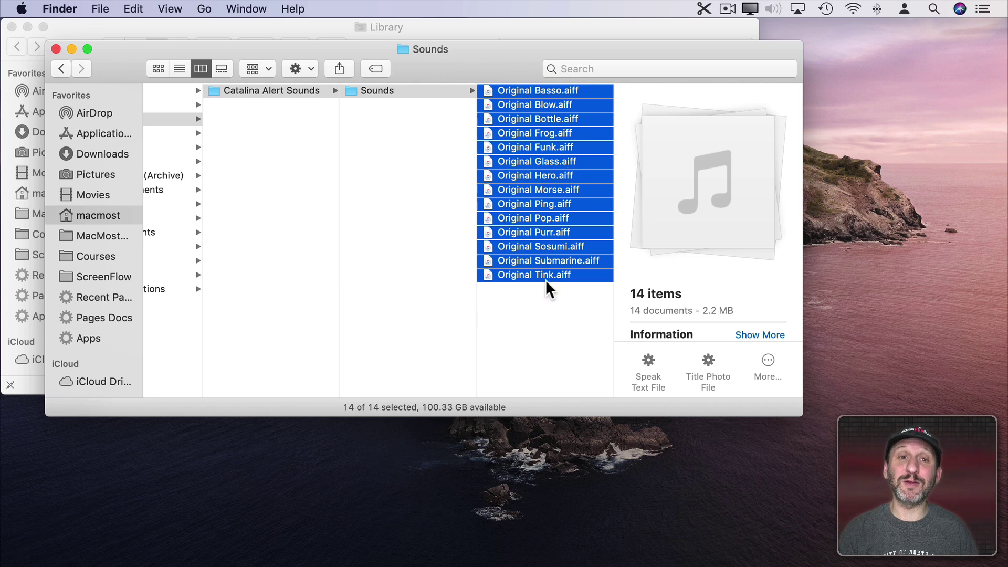
- Reveal the hidden home Library and open its Sounds folder holding BubblePop.aif and Slip.aif
{"action": "left_click", "coordinate": [304, 26]}
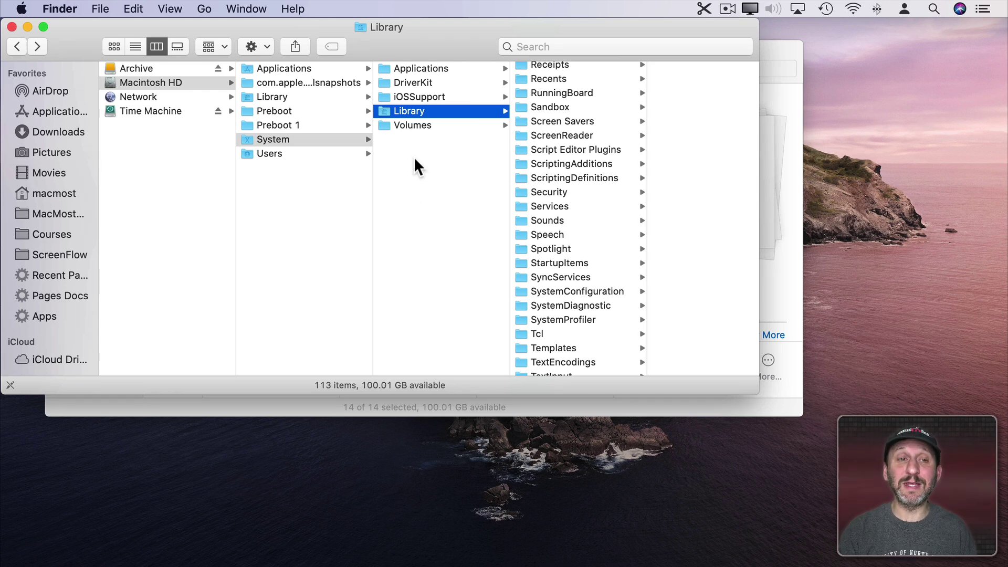
{"action": "left_click", "coordinate": [205, 7]}
{"action": "key", "text": "alt"}
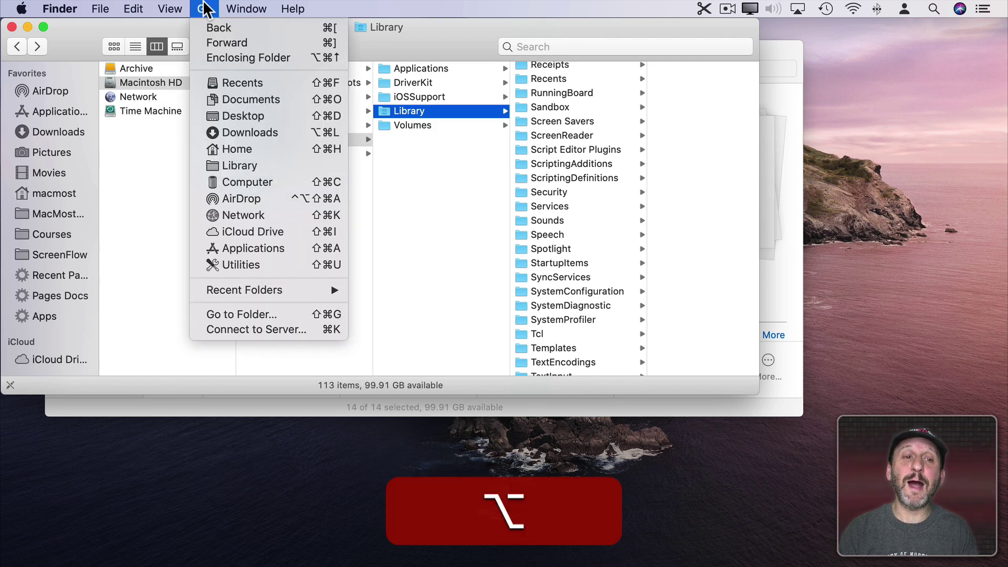
{"action": "left_click", "coordinate": [222, 167], "text": "alt"}
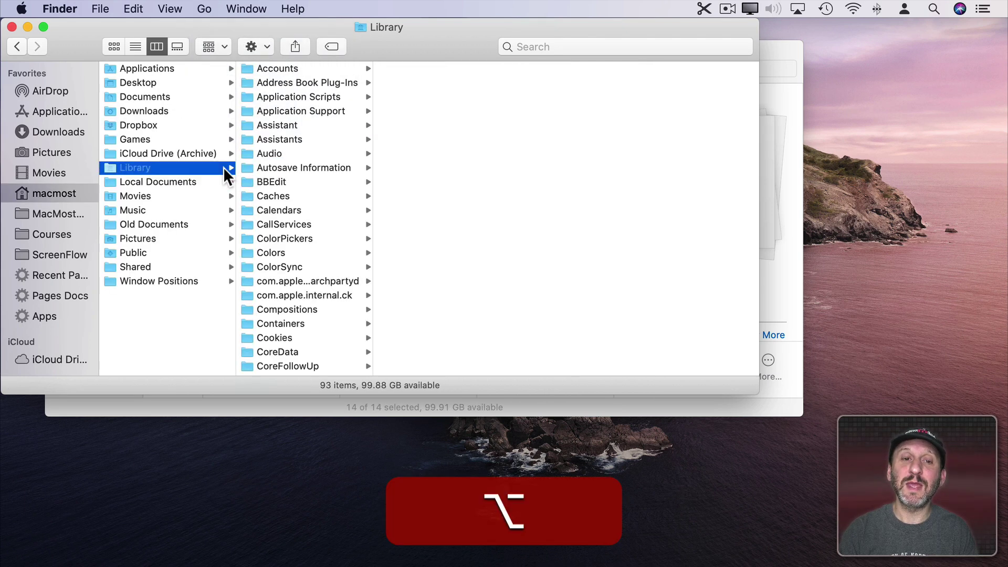
{"action": "scroll", "coordinate": [276, 307], "scroll_direction": "down", "scroll_amount": 10}
{"action": "scroll", "coordinate": [277, 307], "scroll_direction": "down", "scroll_amount": 8}
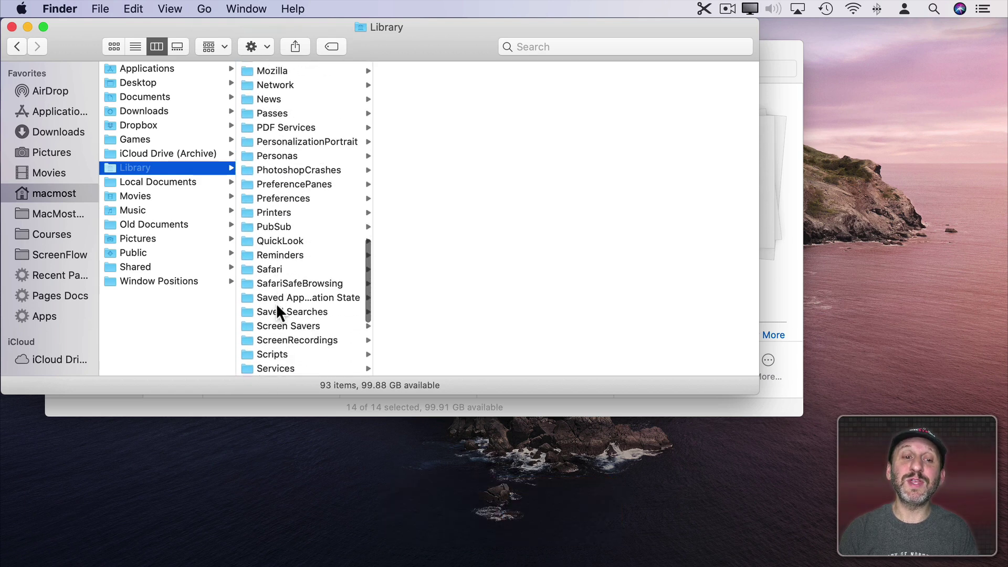
{"action": "left_click", "coordinate": [276, 342]}
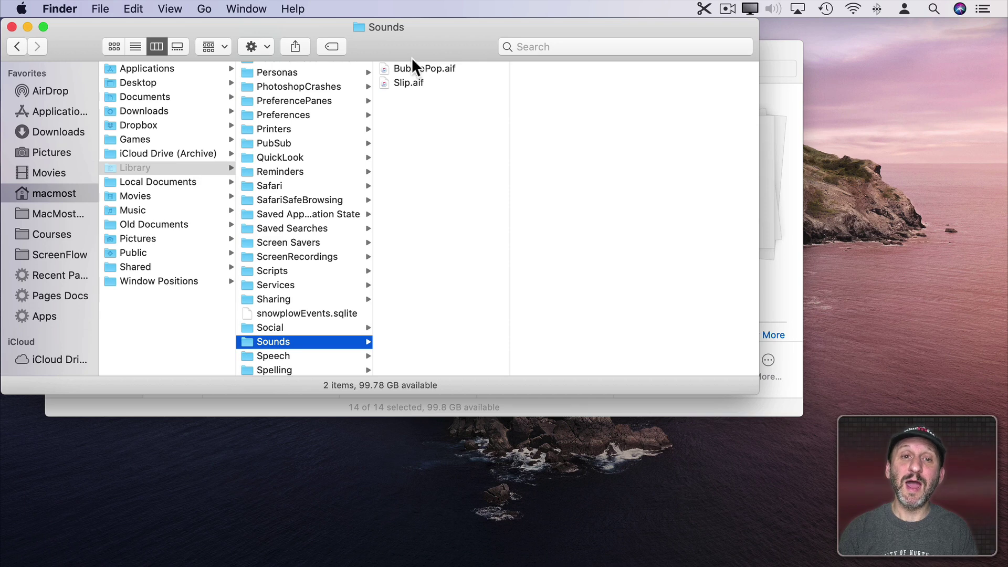
- Move the 14 Original sound files into Library > Sounds, then launch System Preferences
{"action": "left_click", "coordinate": [780, 45]}
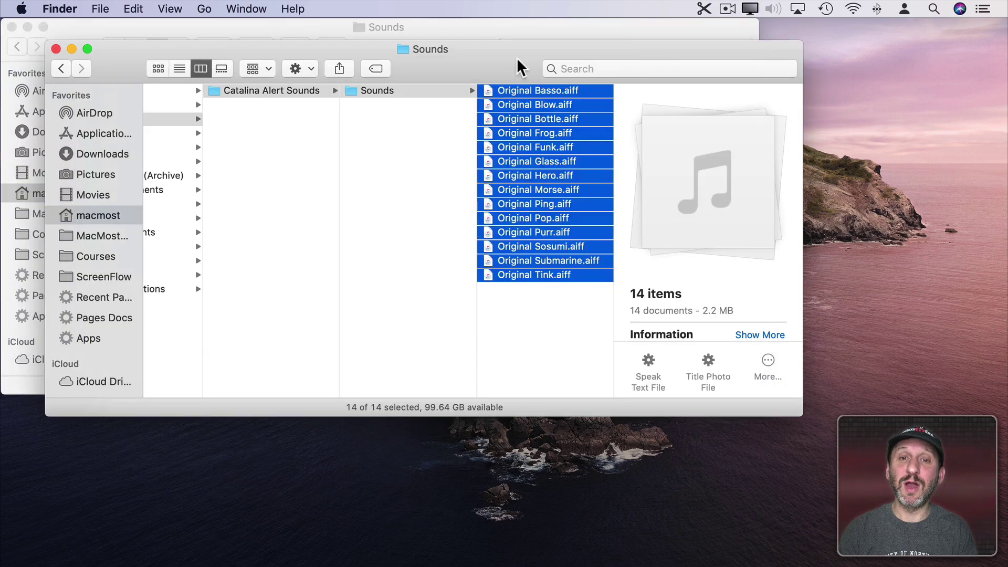
{"action": "left_click_drag", "start_coordinate": [516, 58], "coordinate": [447, 130]}
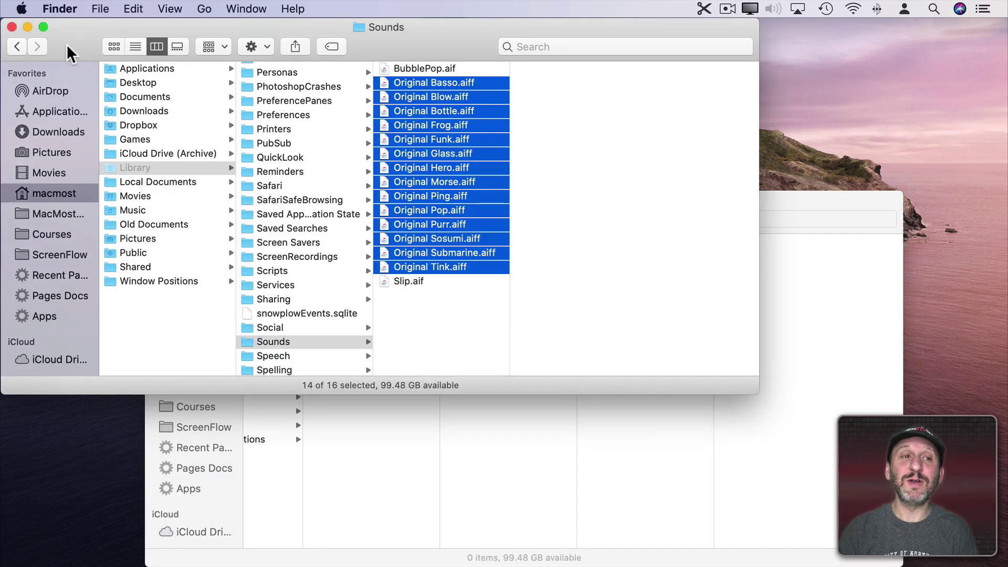
{"action": "left_click", "coordinate": [29, 6]}
{"action": "left_click", "coordinate": [35, 46]}
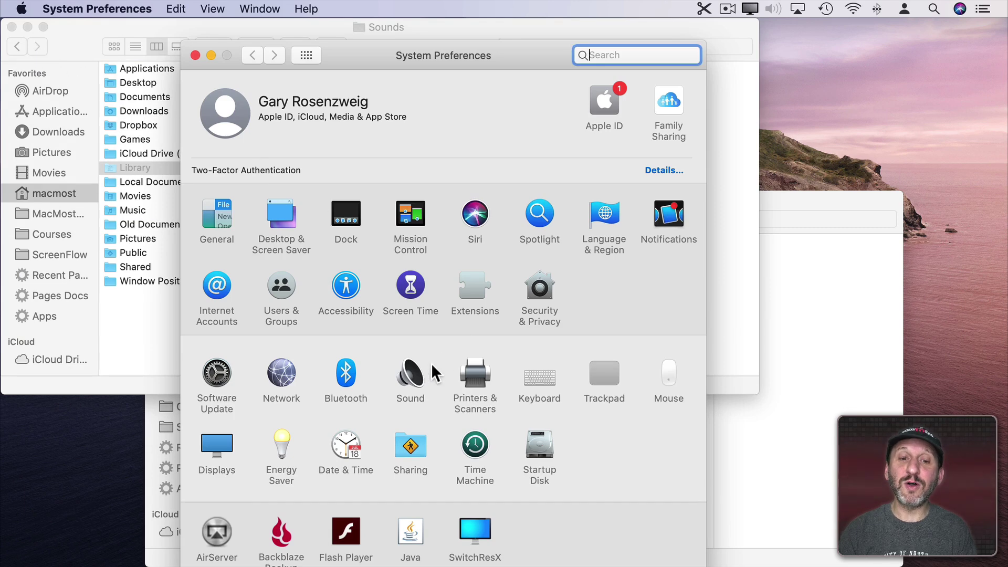
- In the Sound pane, scroll the alert list to find Original Basso, Original Blow and others as Custom sounds
{"action": "left_click", "coordinate": [417, 371]}
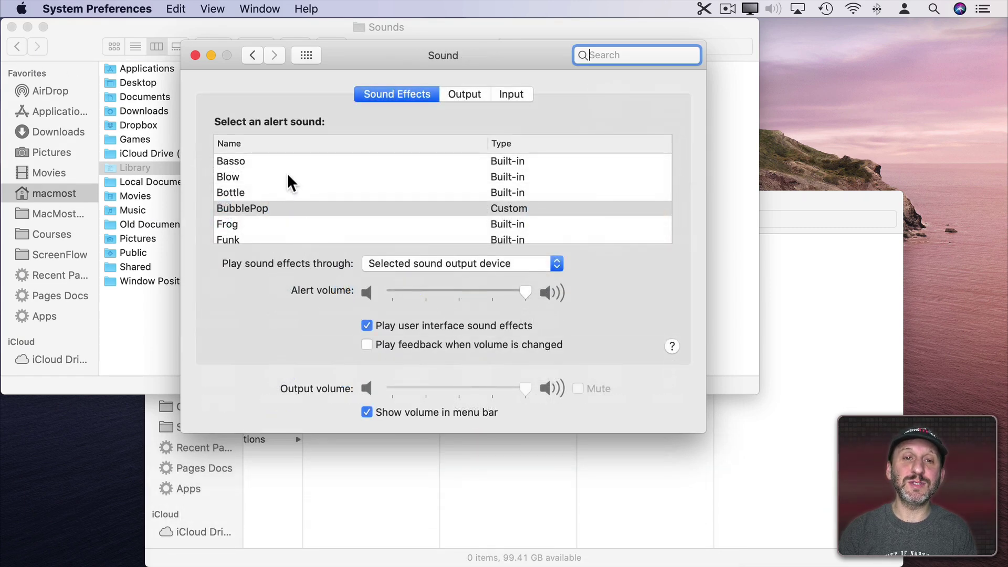
{"action": "scroll", "coordinate": [288, 209], "scroll_direction": "down", "scroll_amount": 6}
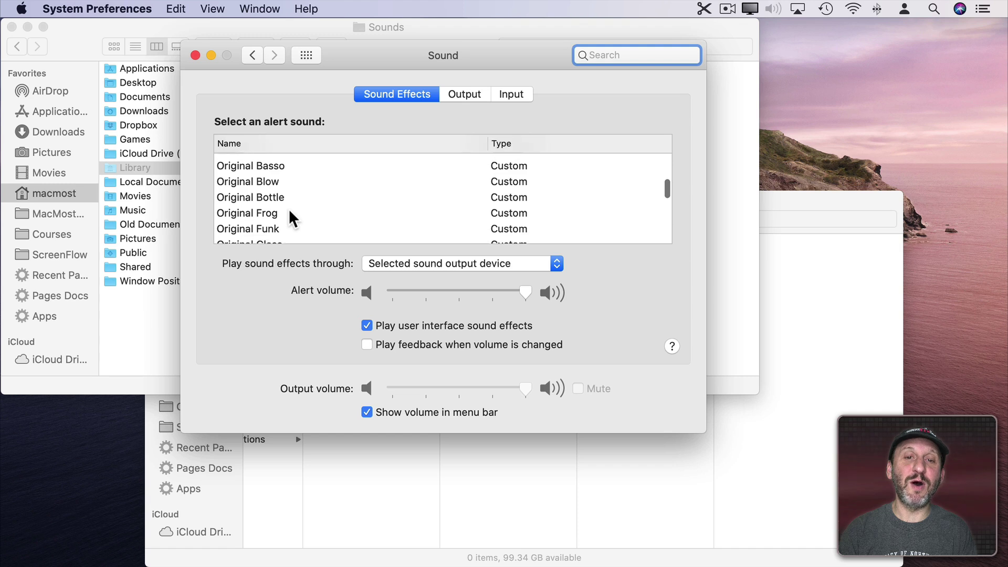
{"action": "scroll", "coordinate": [288, 209], "scroll_direction": "down", "scroll_amount": 3}
{"action": "scroll", "coordinate": [289, 209], "scroll_direction": "up", "scroll_amount": 1}
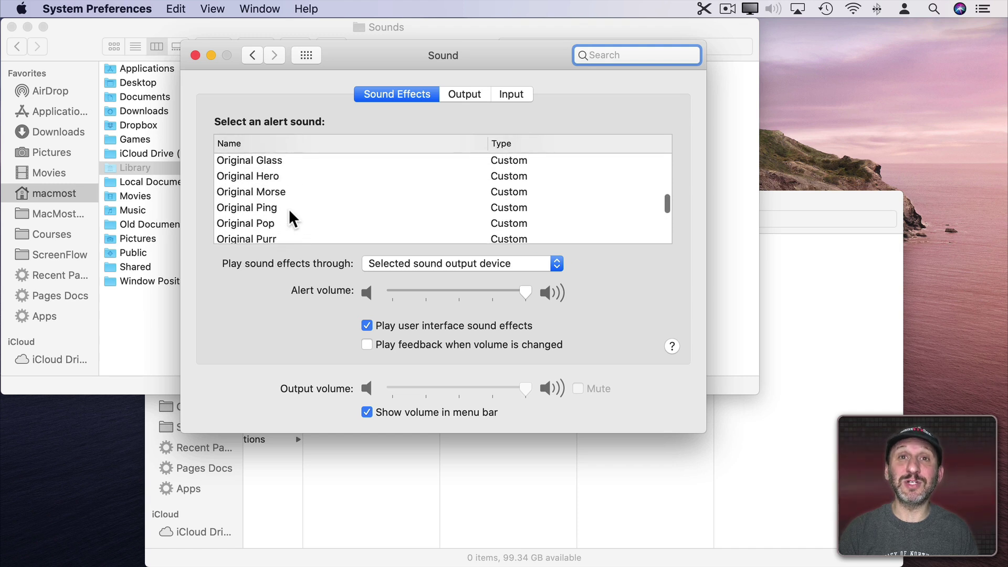
{"action": "scroll", "coordinate": [287, 188], "scroll_direction": "up", "scroll_amount": 8}
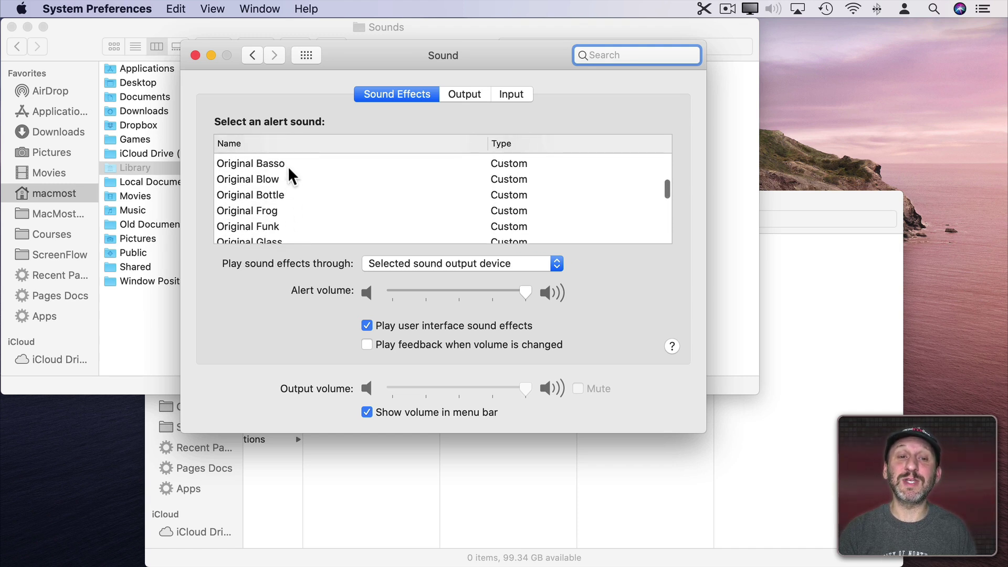
{"action": "scroll", "coordinate": [289, 205], "scroll_direction": "down", "scroll_amount": 4}
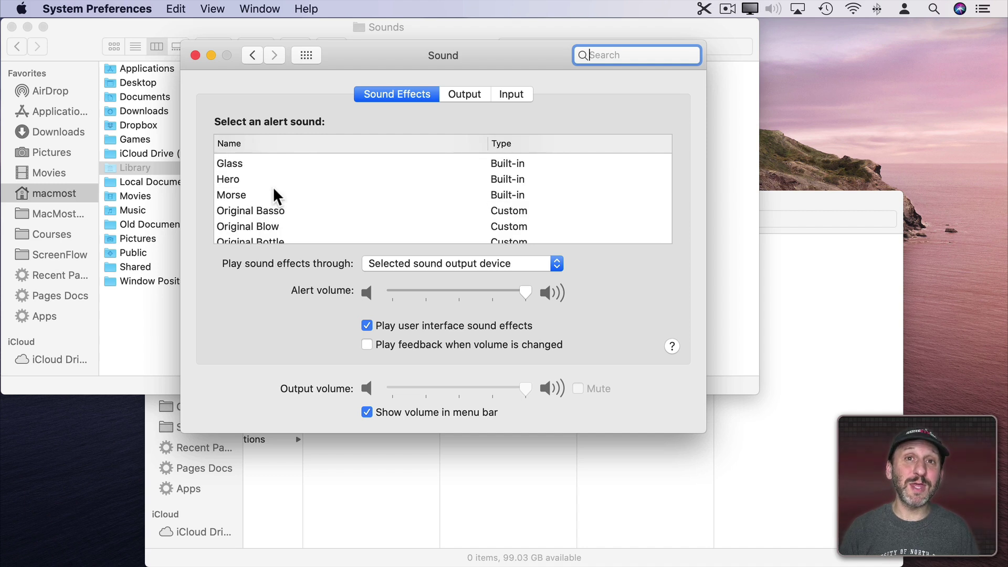